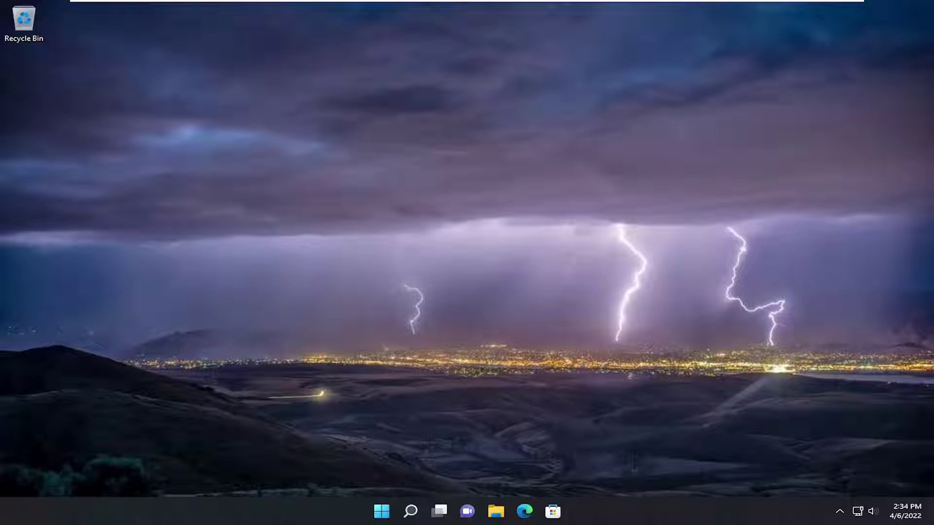
Search for 'regedit' and launch Registry Editor as administrator, approving the UAC prompt.
left_click(410, 510)
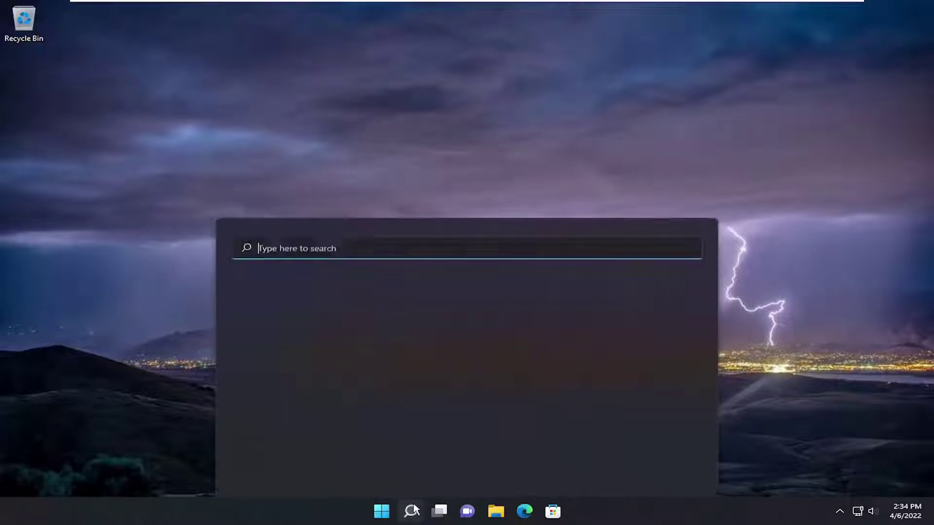
type("reged")
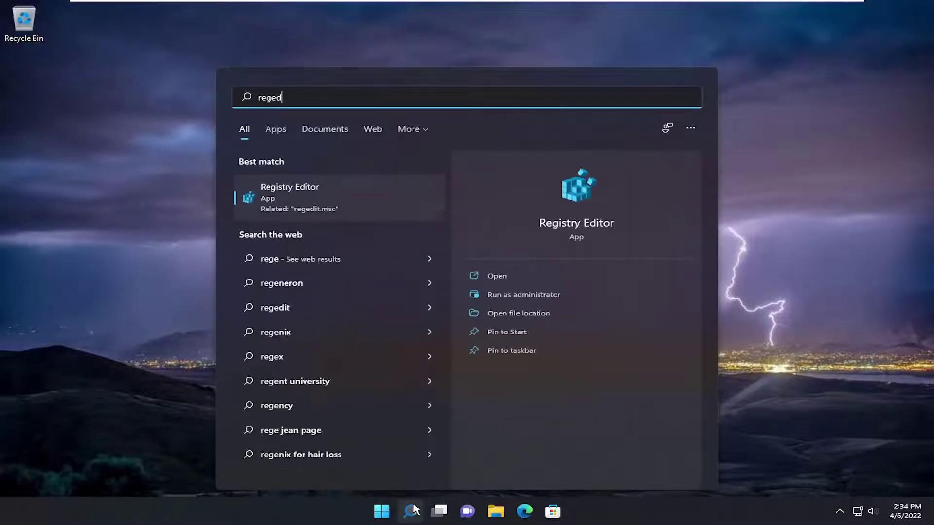
type("it")
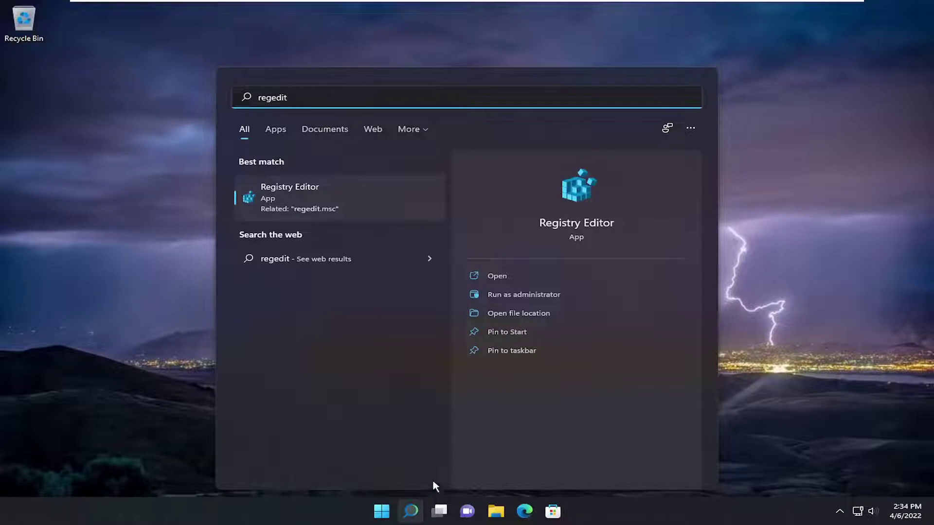
right_click(284, 192)
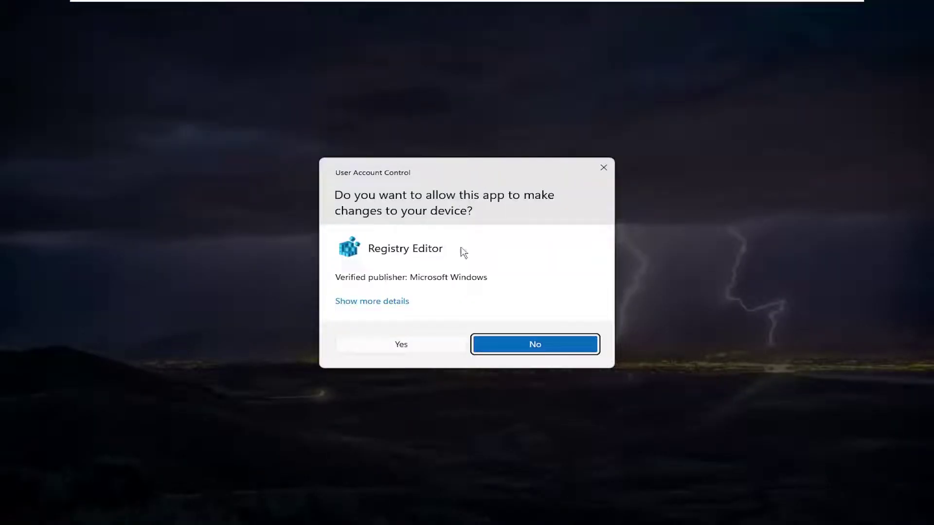
left_click(402, 345)
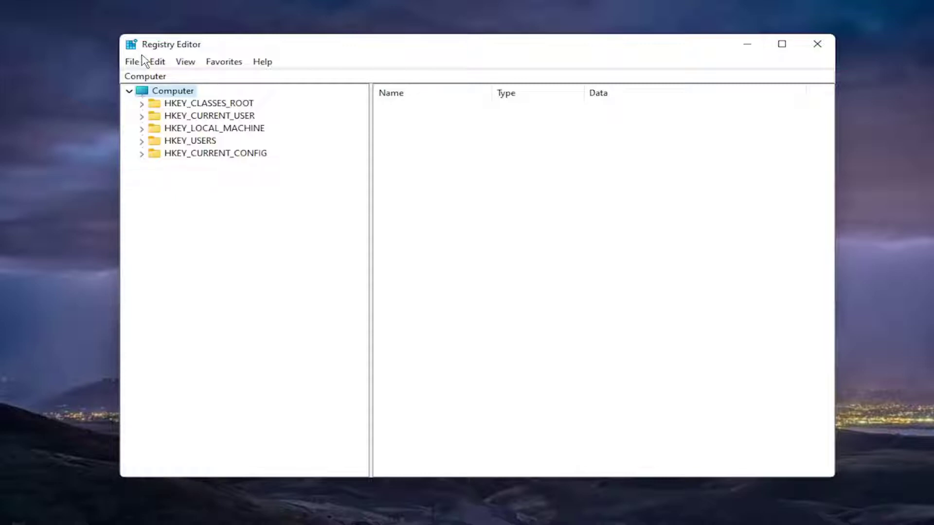
left_click(135, 64)
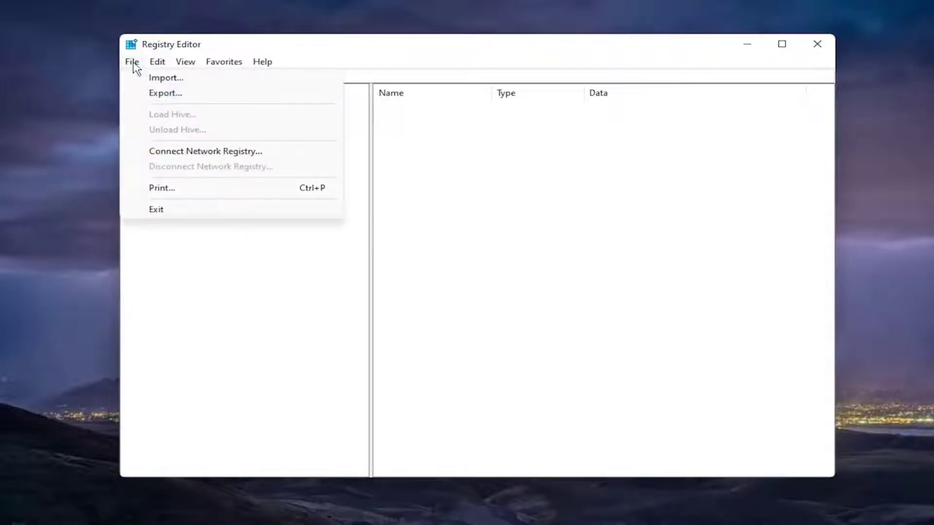
left_click(165, 93)
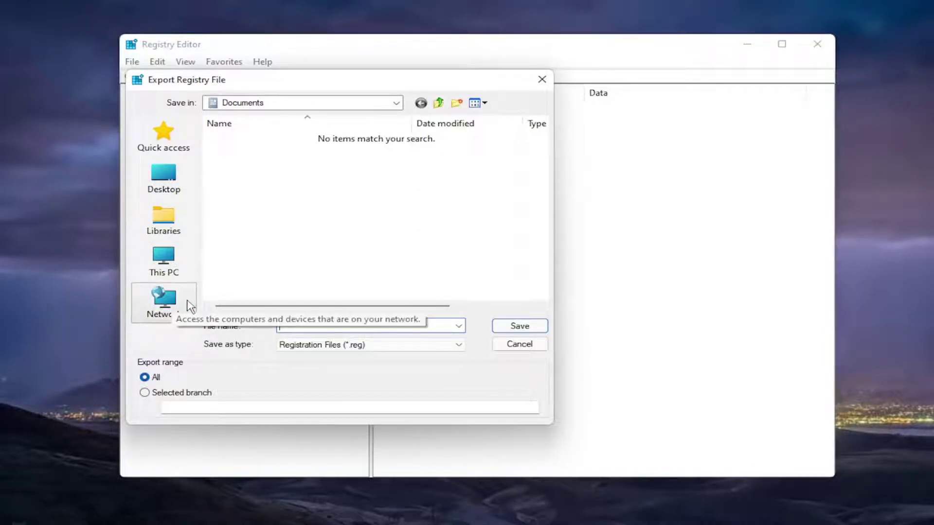
left_click(518, 344)
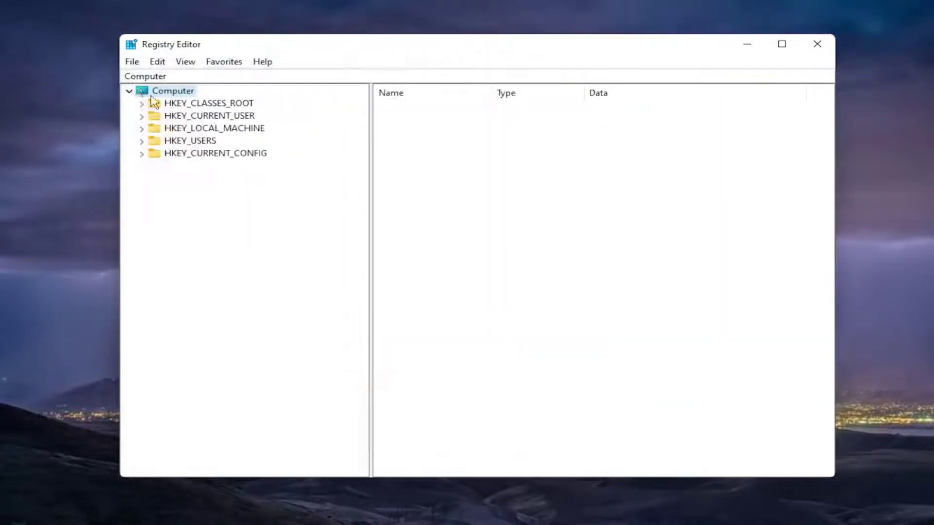
left_click(131, 62)
left_click(155, 77)
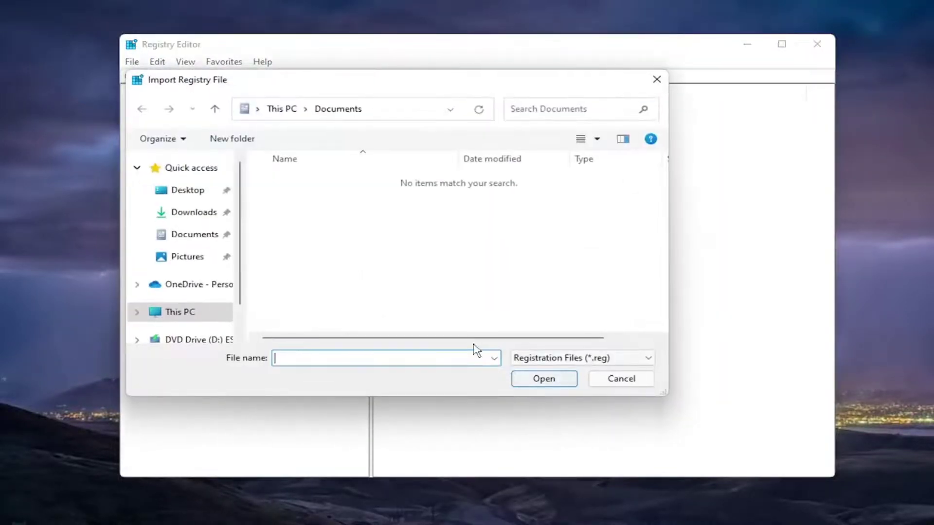
left_click(188, 192)
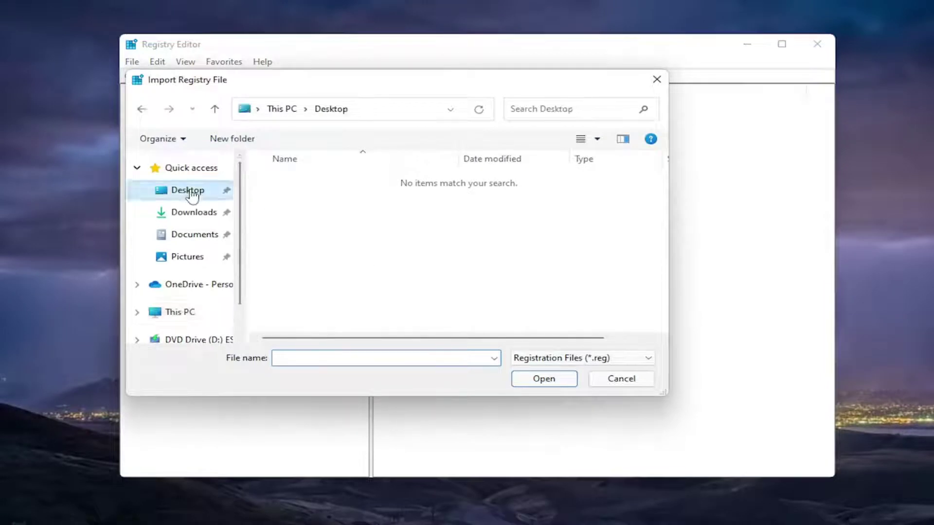
left_click(632, 383)
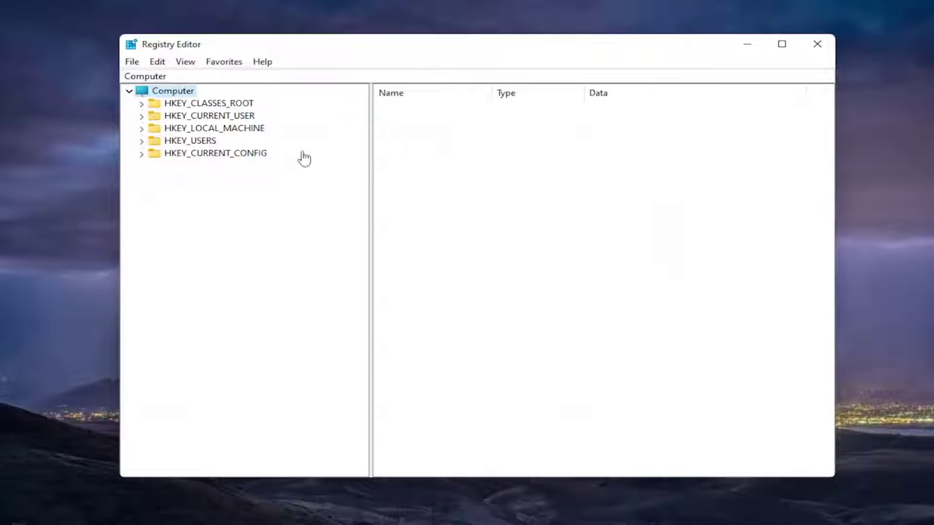
Expand HKEY_LOCAL_MACHINE > SOFTWARE > Policies > Microsoft > Windows in the registry tree.
double_click(232, 132)
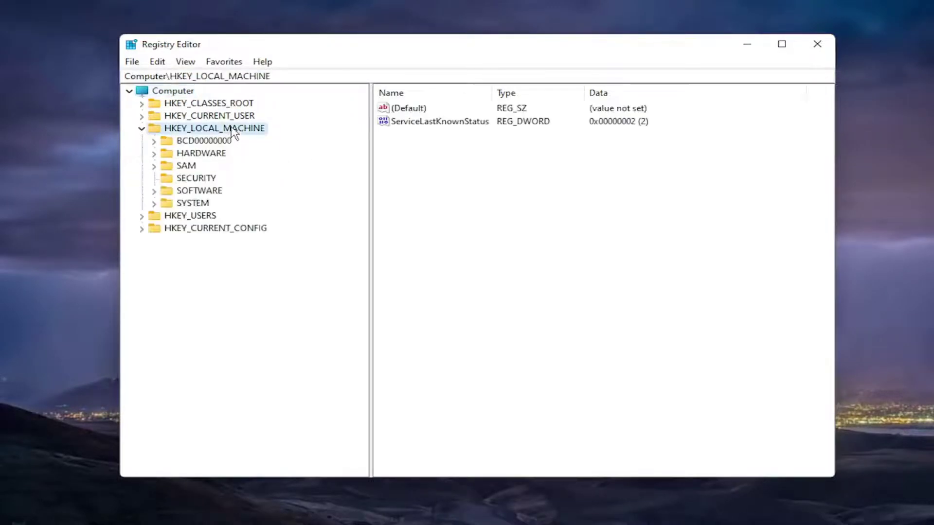
double_click(181, 193)
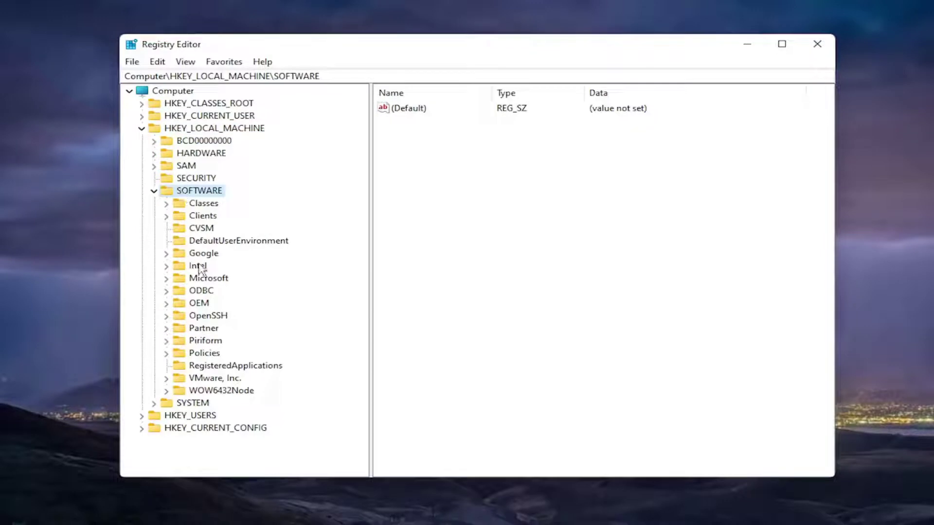
double_click(192, 357)
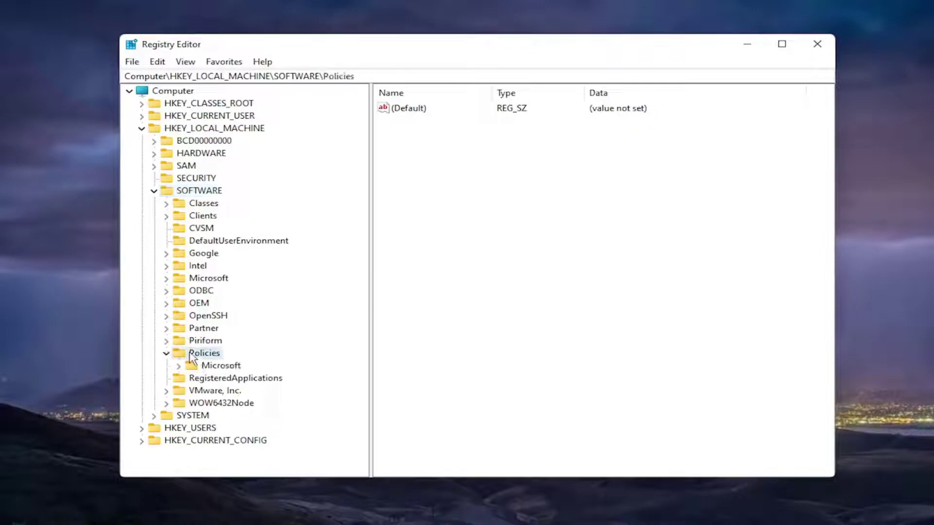
double_click(216, 366)
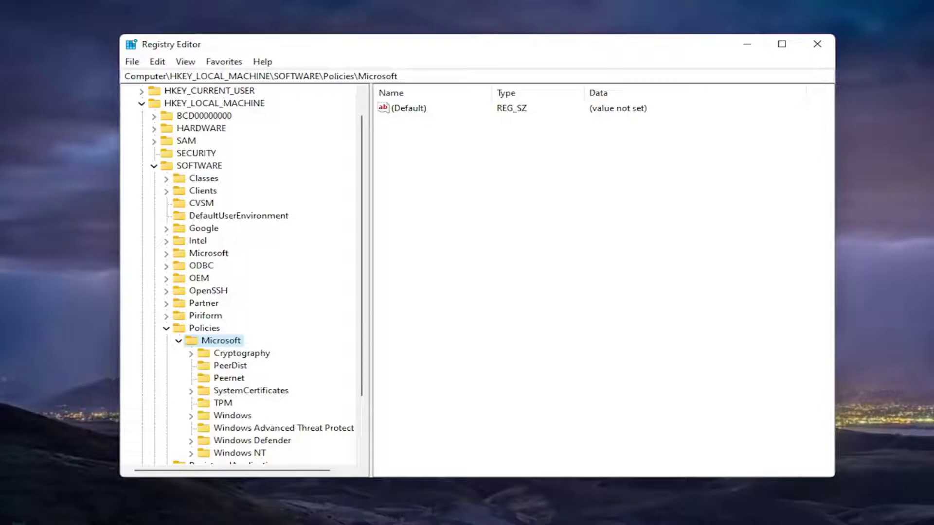
double_click(241, 416)
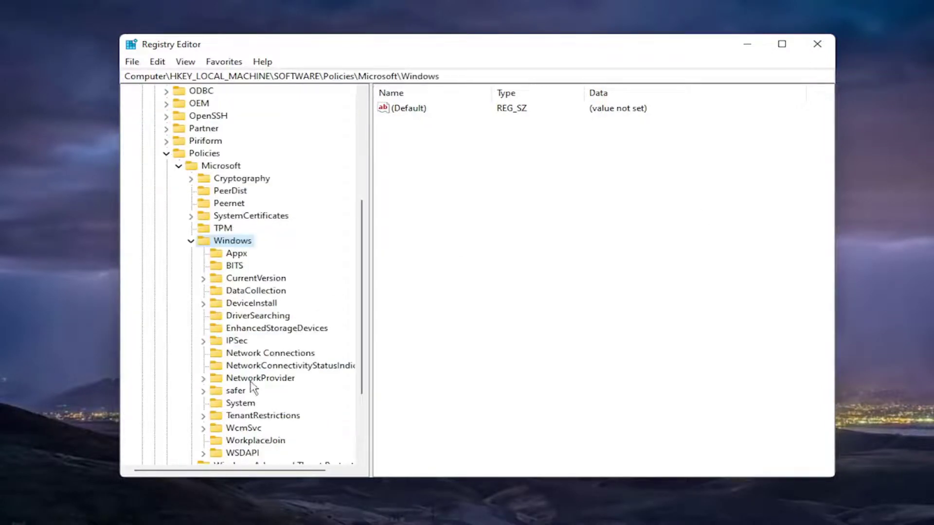
scroll(260, 364, "down", 1)
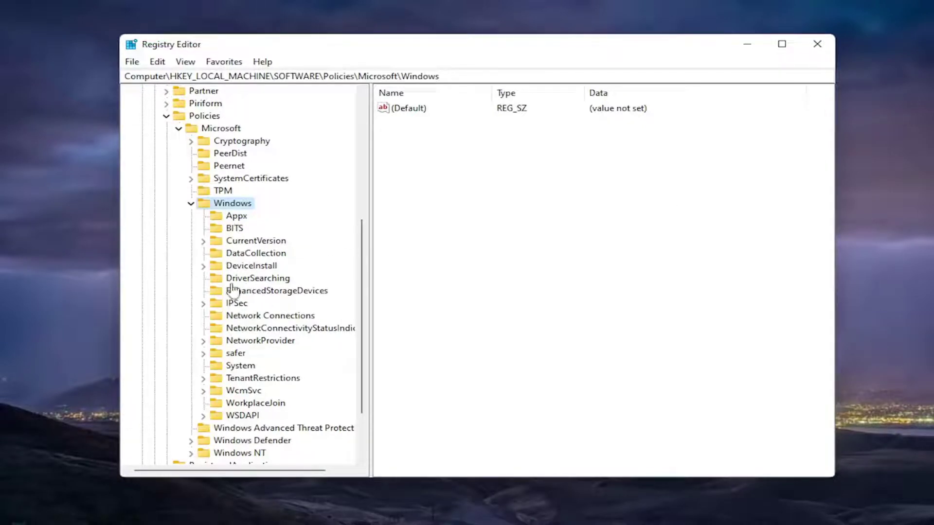
Add a subkey named Skydrive to HKLM\SOFTWARE\Policies\Microsoft\Windows.
right_click(236, 207)
mouse_move(328, 228)
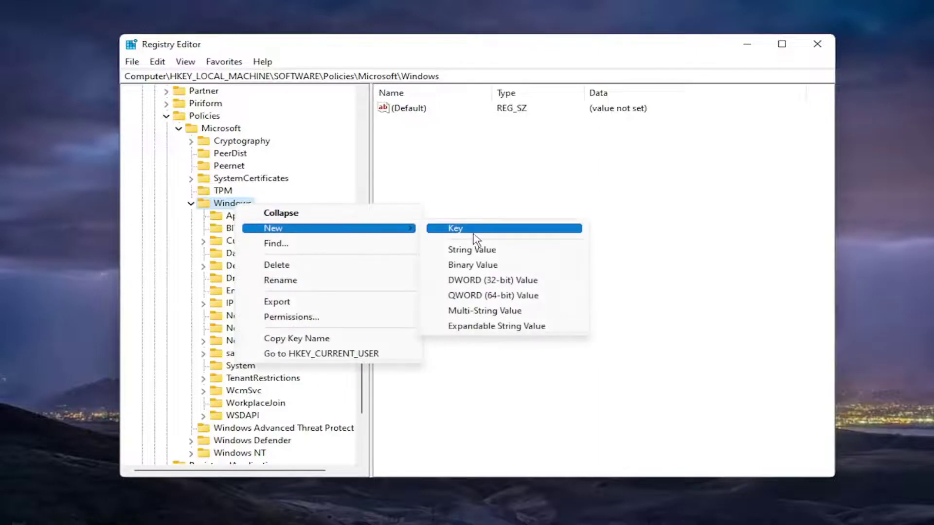
left_click(474, 238)
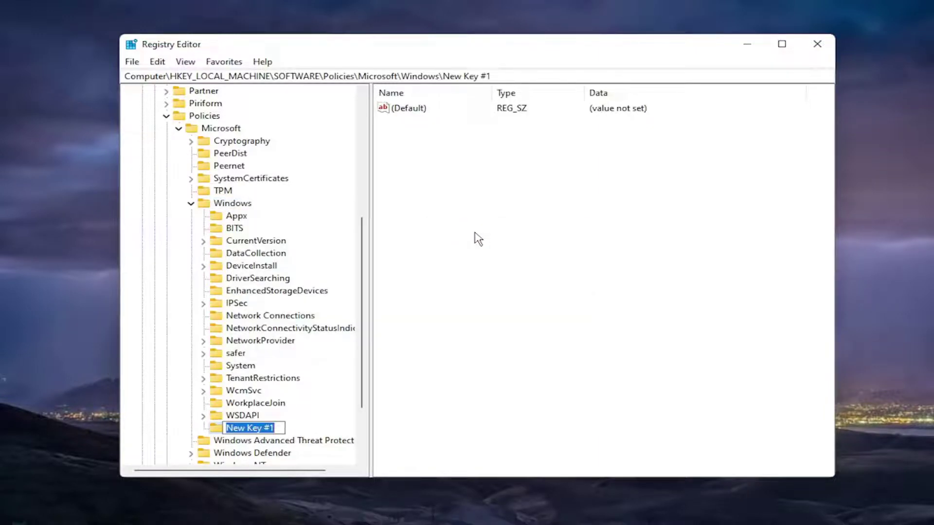
type("Skydrive")
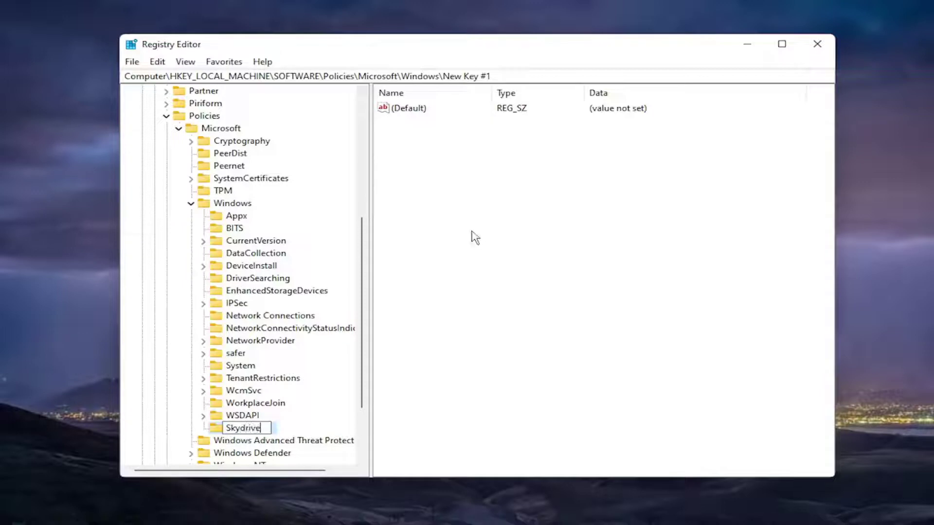
key("Return")
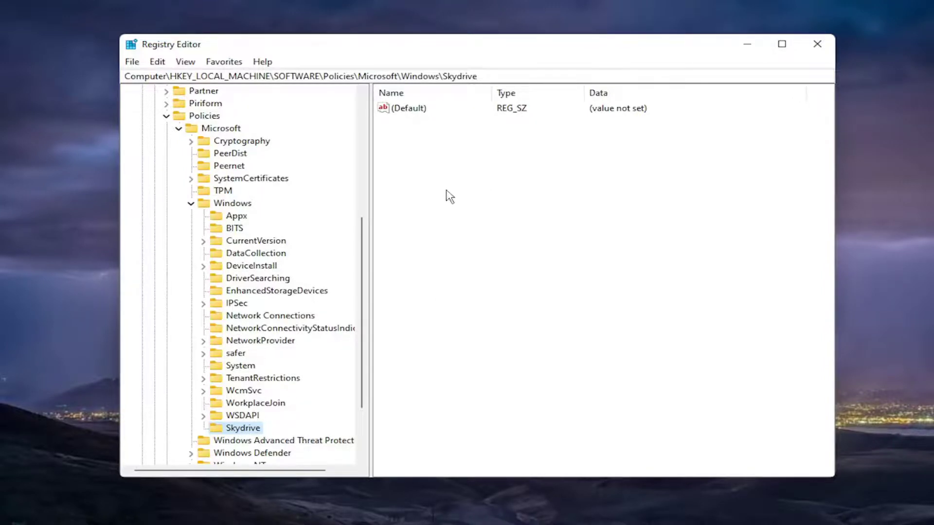
Create a DWORD (32-bit) value named DisableFileSync in the Skydrive key.
right_click(437, 169)
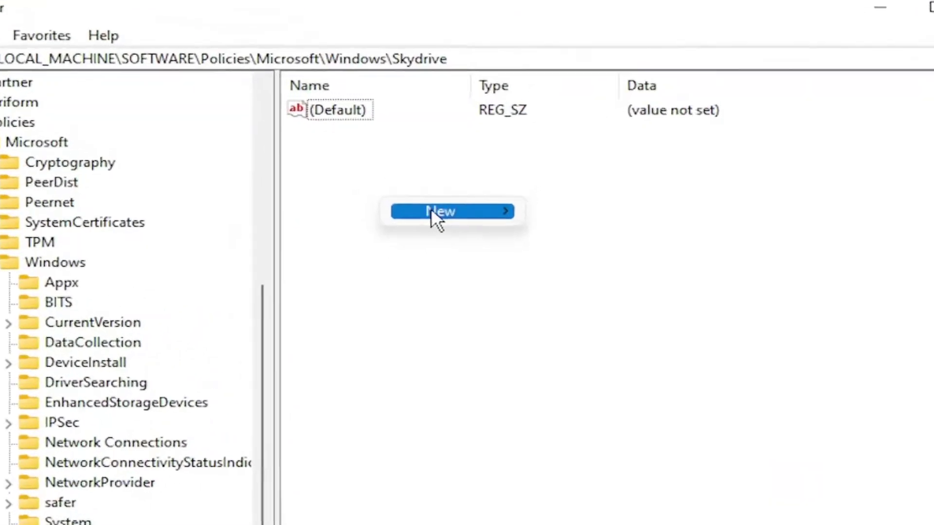
mouse_move(450, 214)
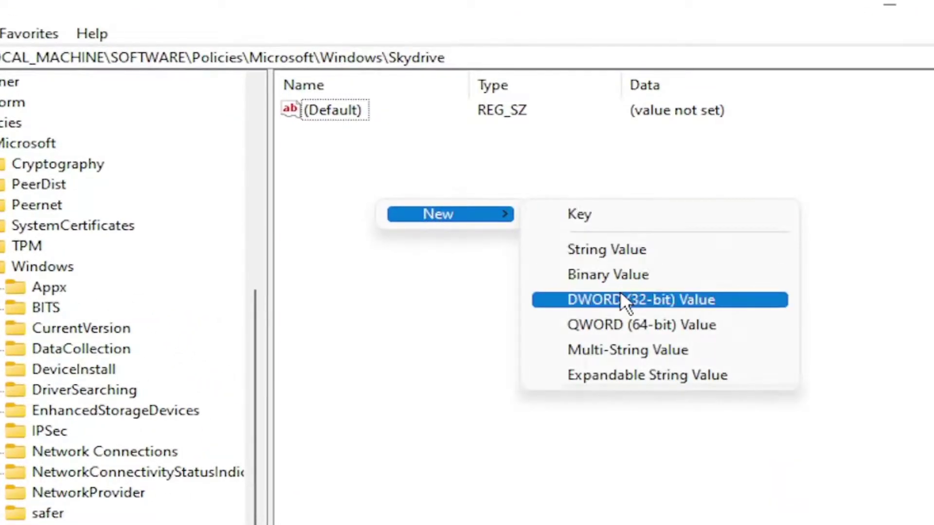
left_click(619, 294)
type("Di")
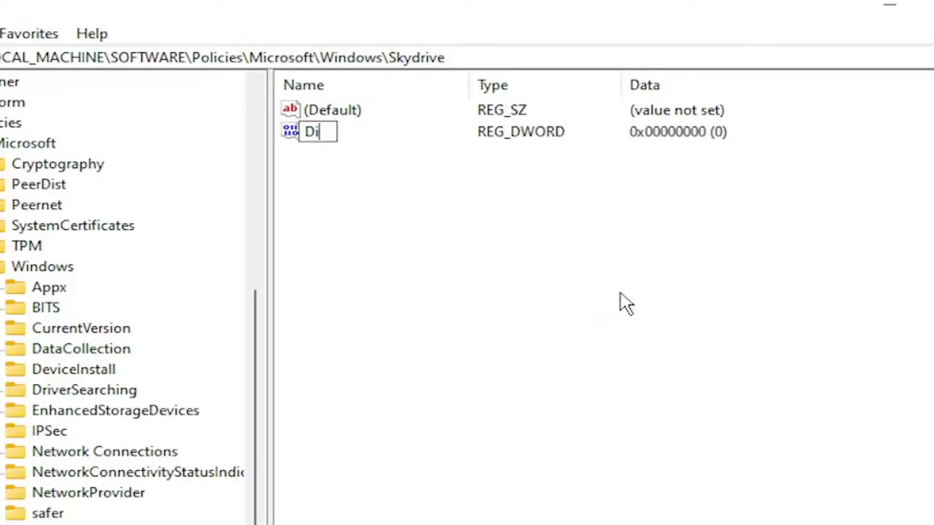
type("sableF")
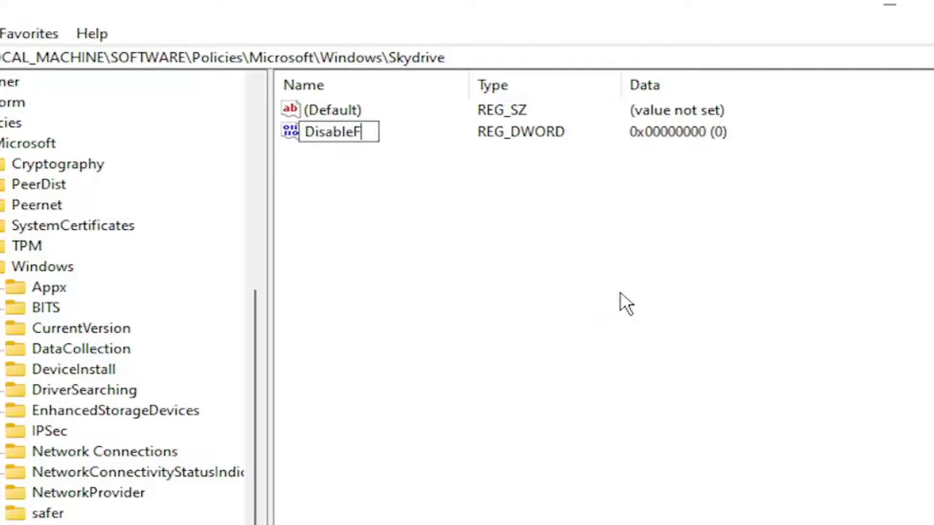
type("ileSync")
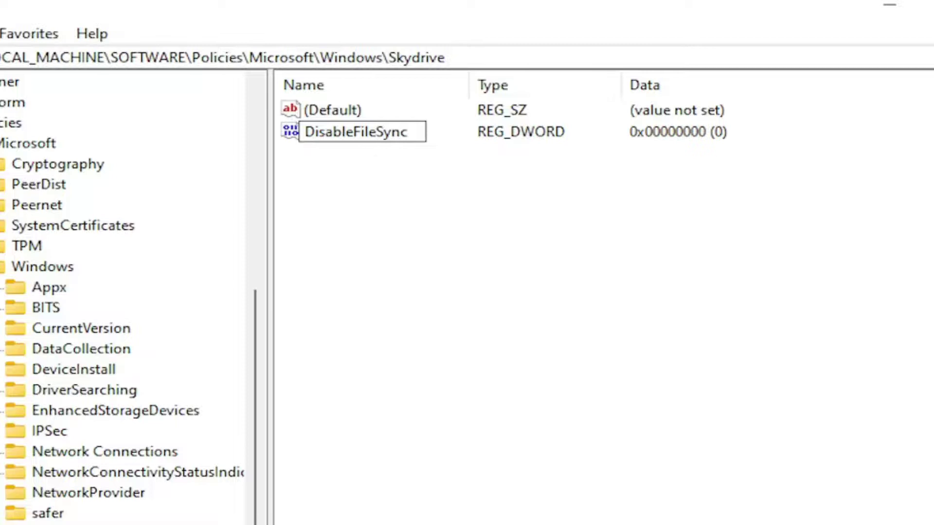
left_click(366, 141)
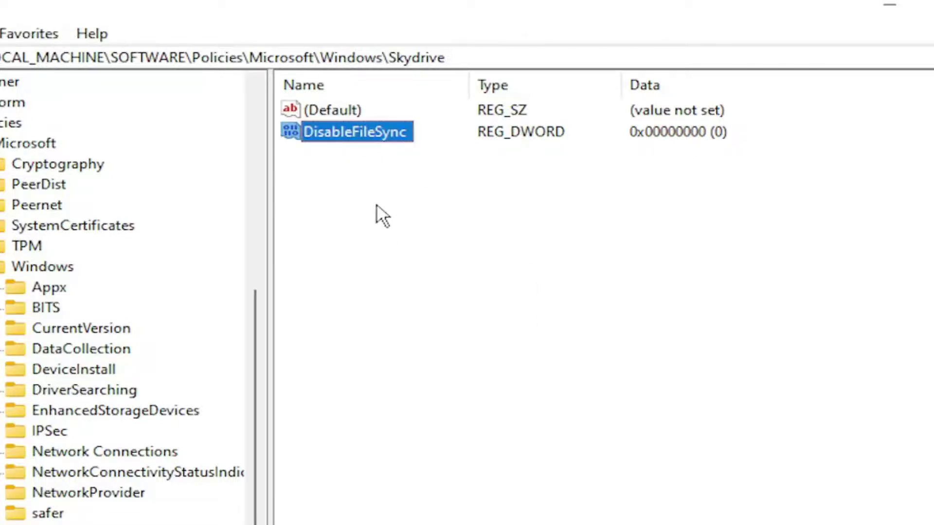
Change DisableFileSync's value data from 0 to 1.
double_click(363, 136)
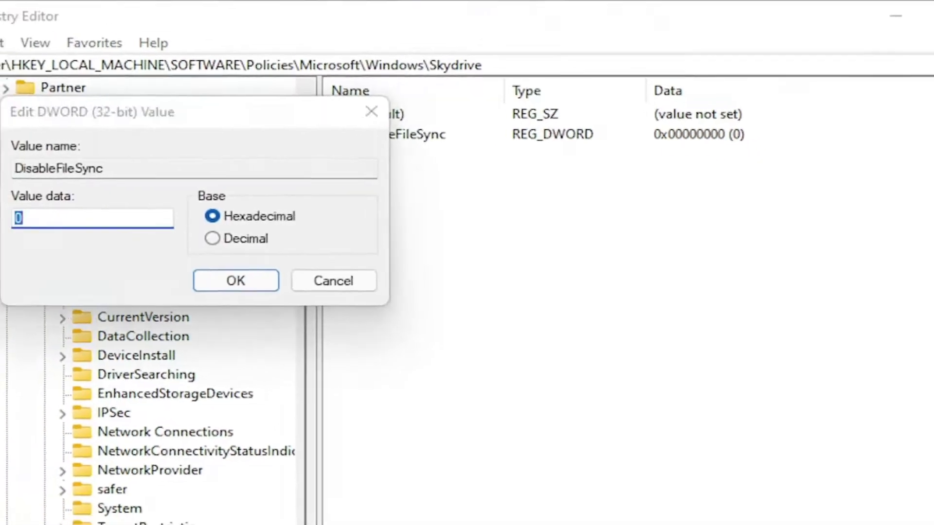
type("1")
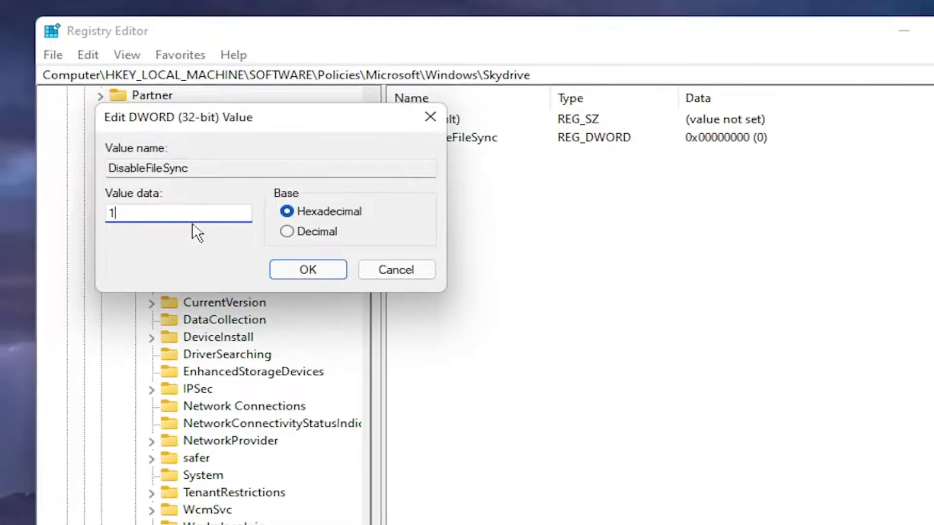
left_click(305, 270)
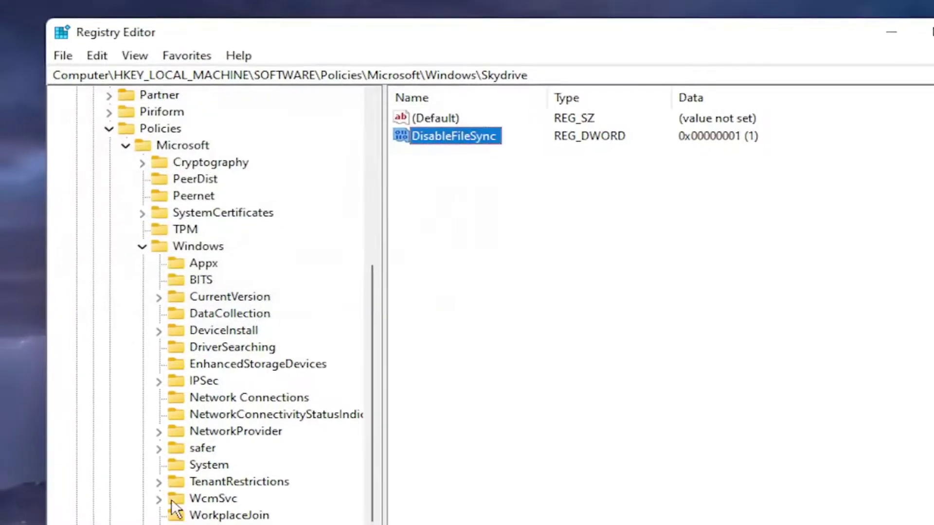
Collapse the registry tree, close Registry Editor, and open the Start quick-link menu.
left_click(197, 269)
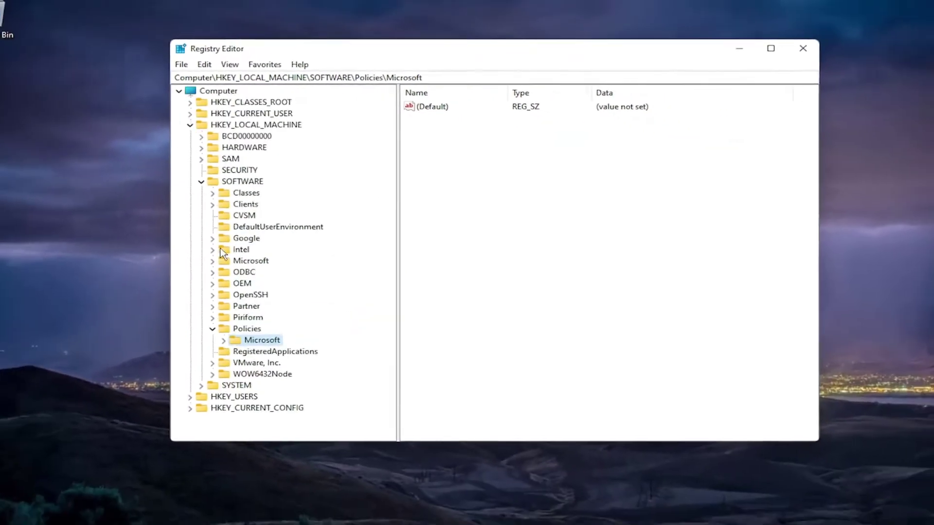
left_click(228, 311)
left_click(217, 175)
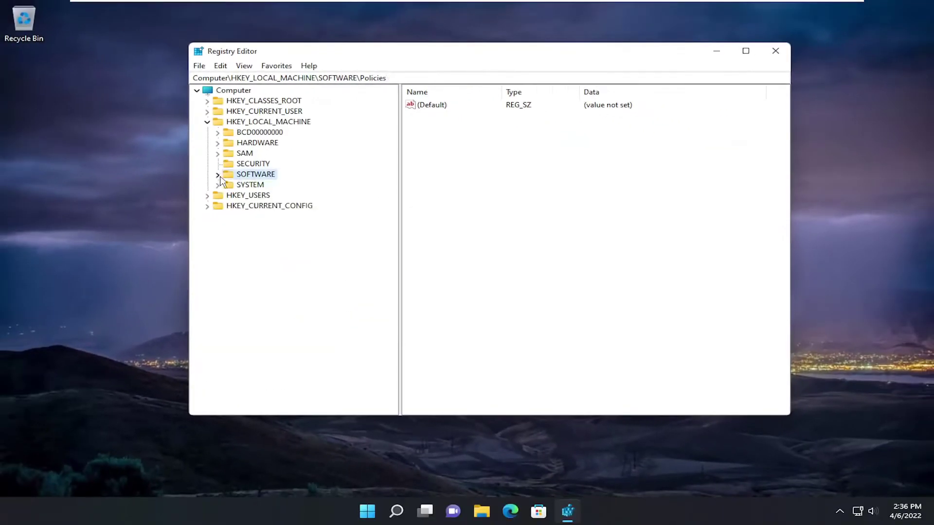
left_click(207, 121)
left_click(231, 91)
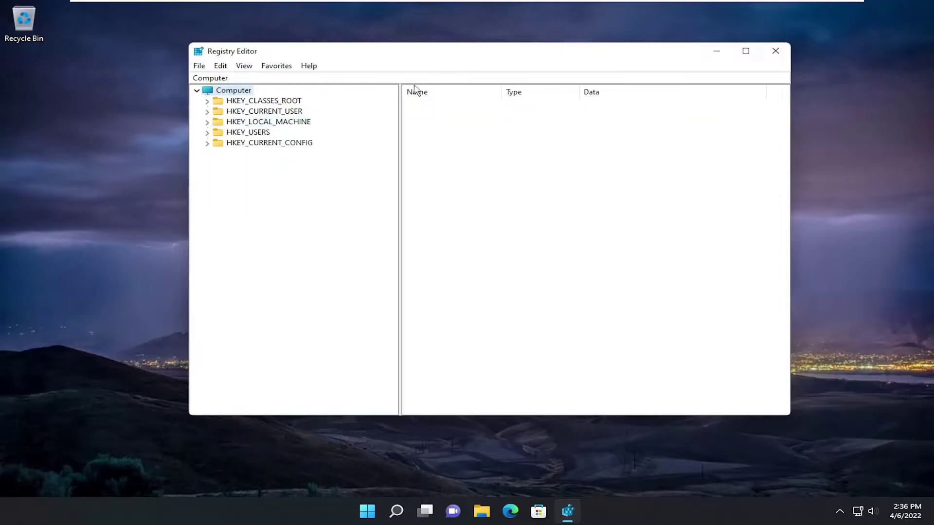
left_click(775, 51)
right_click(382, 511)
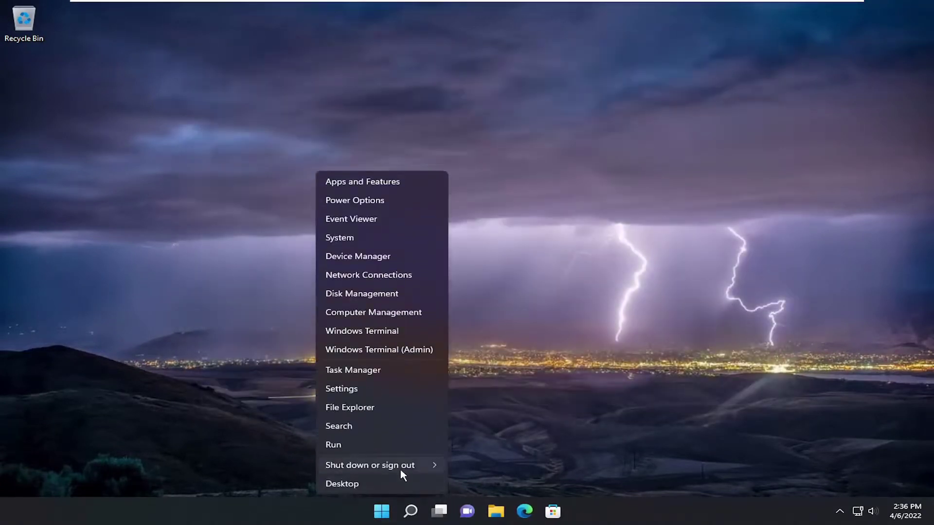